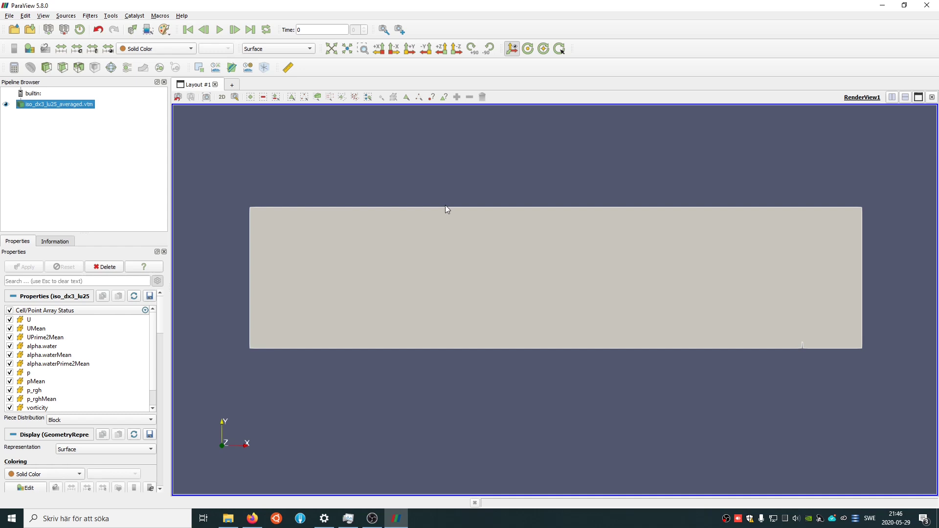
Step: Keep the dataset on Solid Color and confirm white as its colour
click(191, 49)
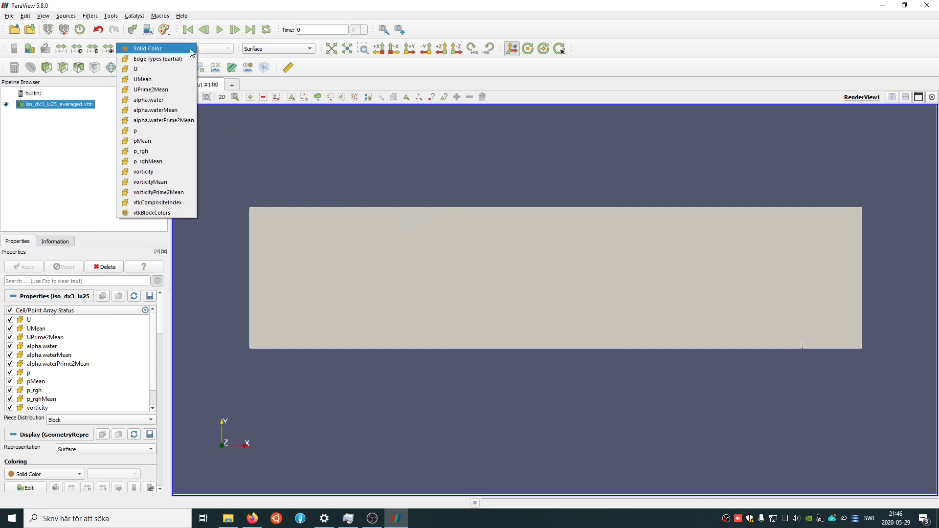
click(162, 49)
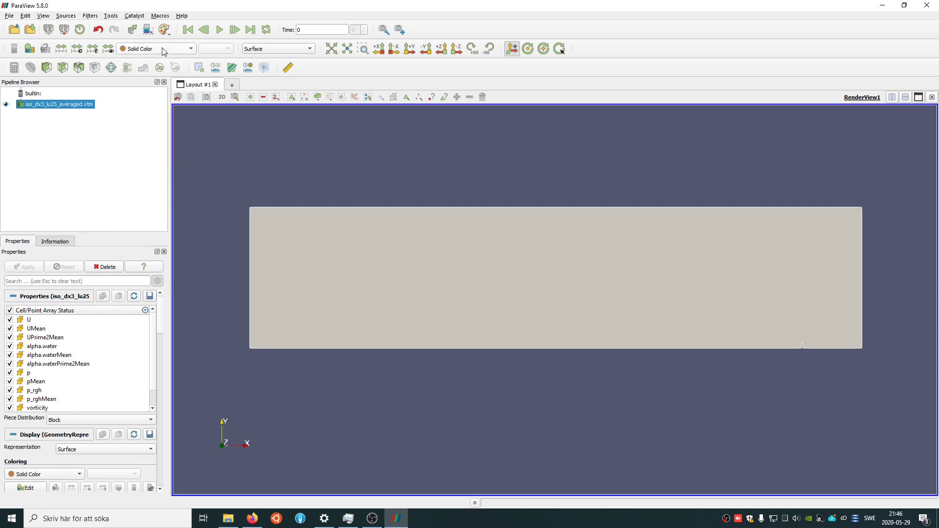
click(28, 49)
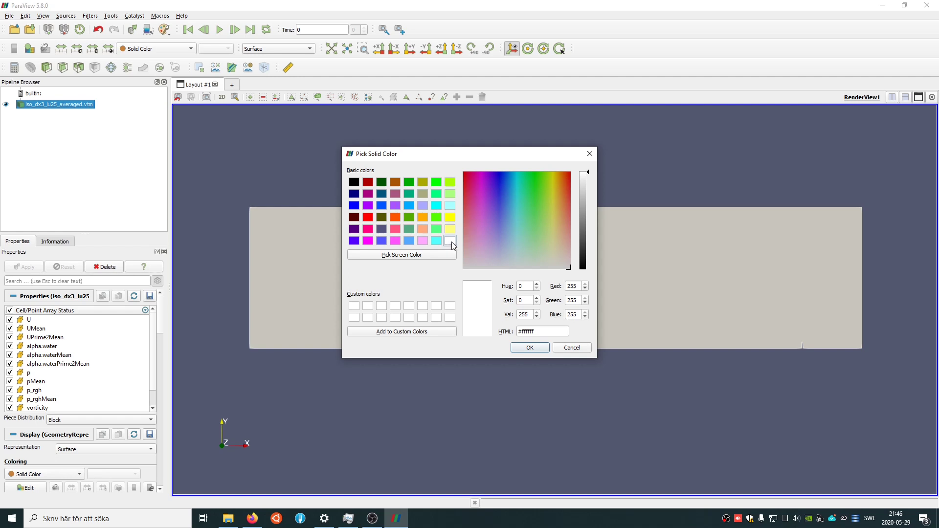
click(527, 348)
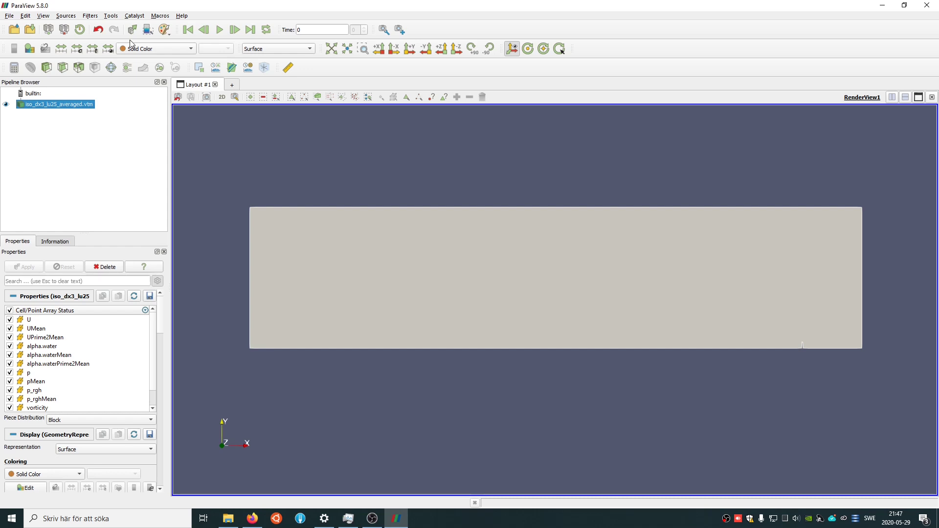
Step: Show the Light Inspector from the View menu to reveal the Light Kit settings
click(45, 17)
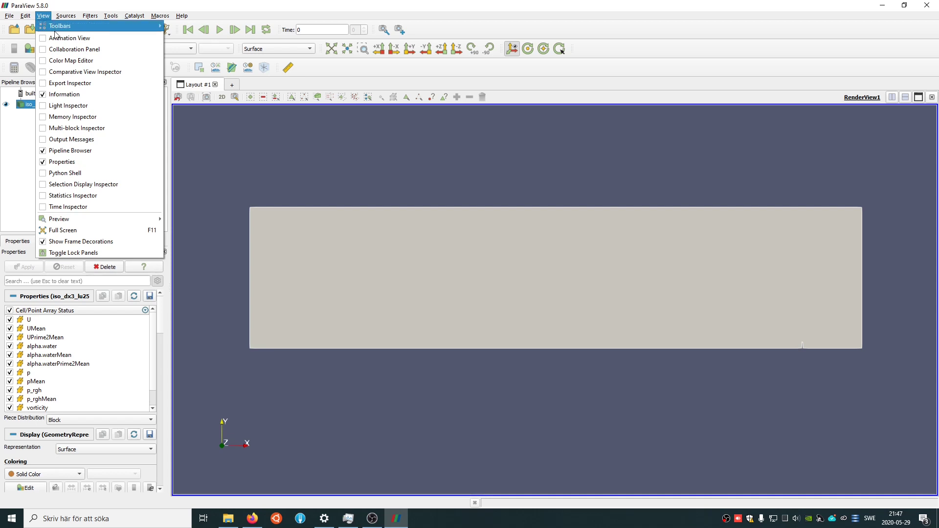
click(44, 106)
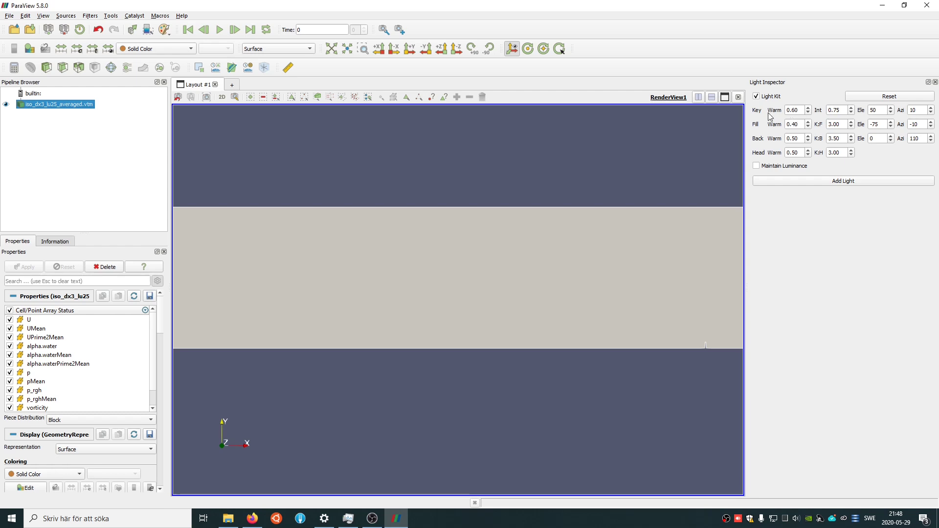
Step: Raise the key light warmth step by step up to 1.00
click(808, 108)
click(809, 108)
click(809, 107)
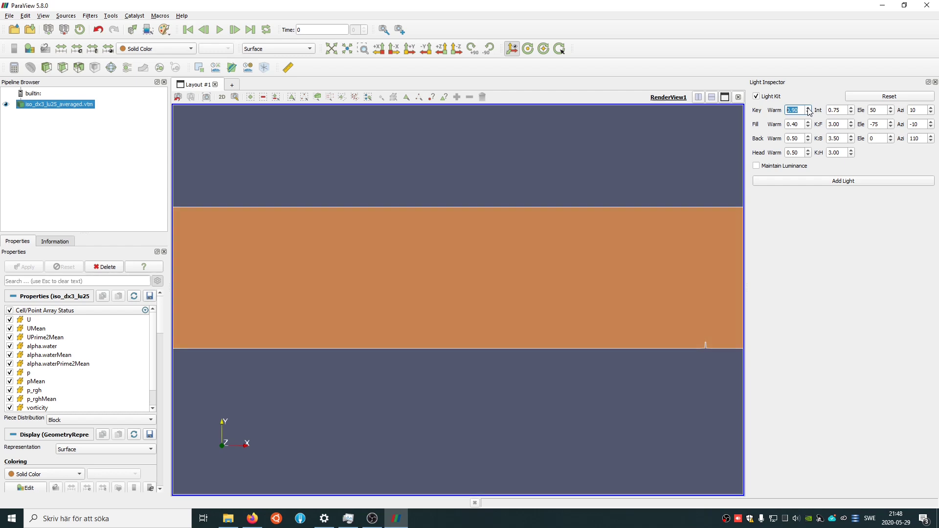
click(808, 108)
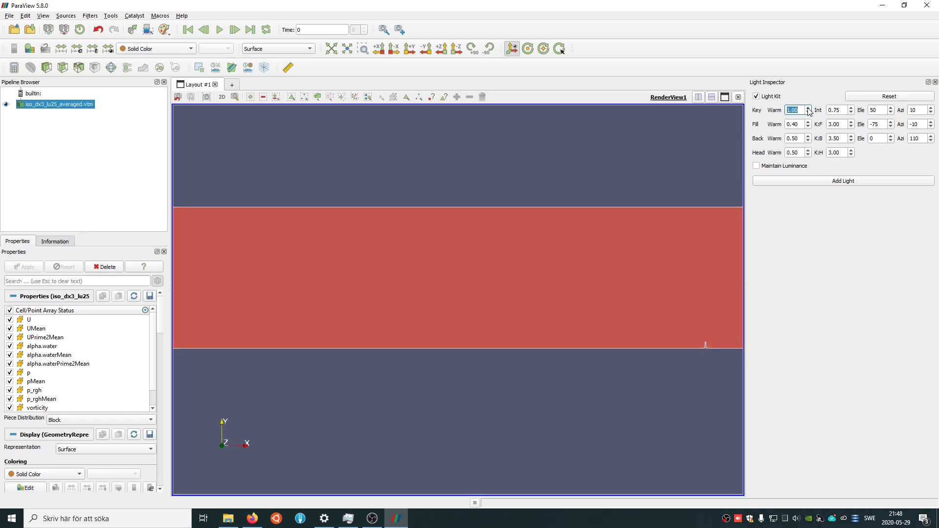
Step: Lower the key light warmth down to 0.20 and keep white as the solid colour
click(808, 113)
click(808, 112)
click(808, 113)
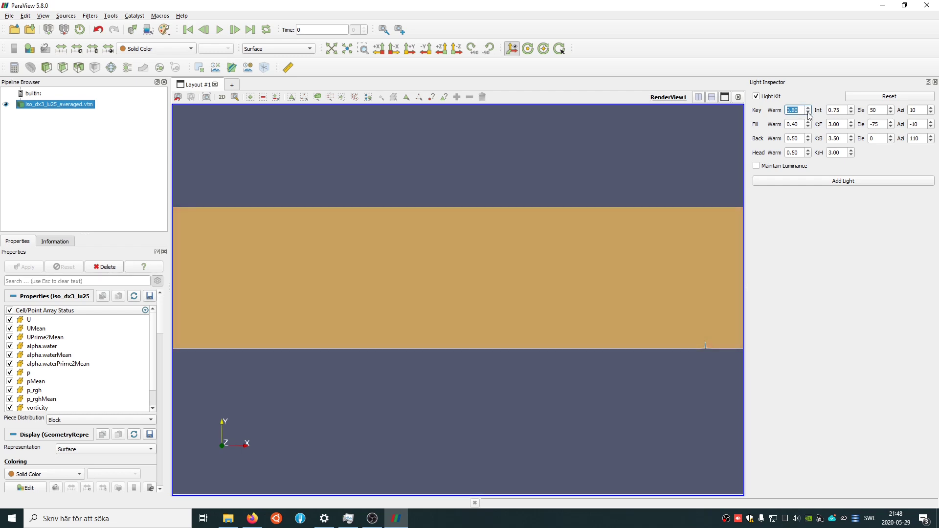
click(808, 112)
click(808, 113)
click(808, 113)
click(809, 112)
click(809, 112)
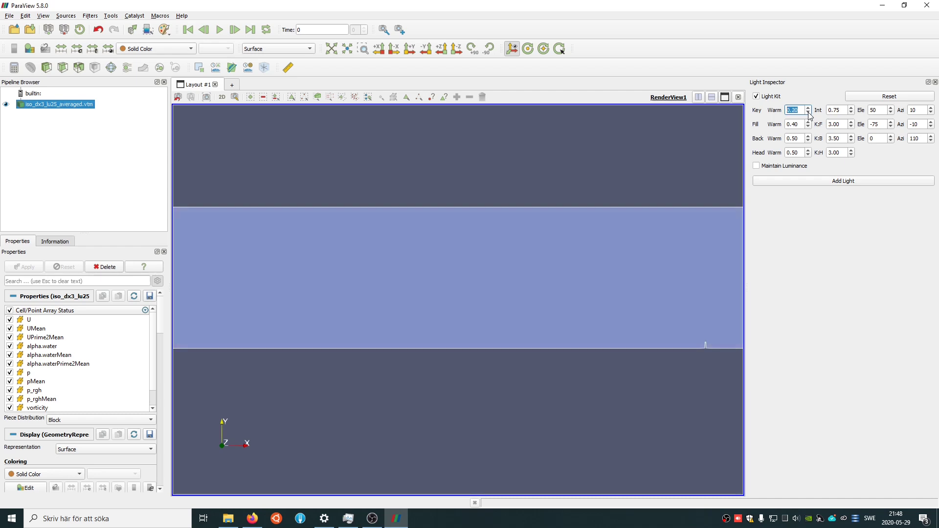
click(808, 112)
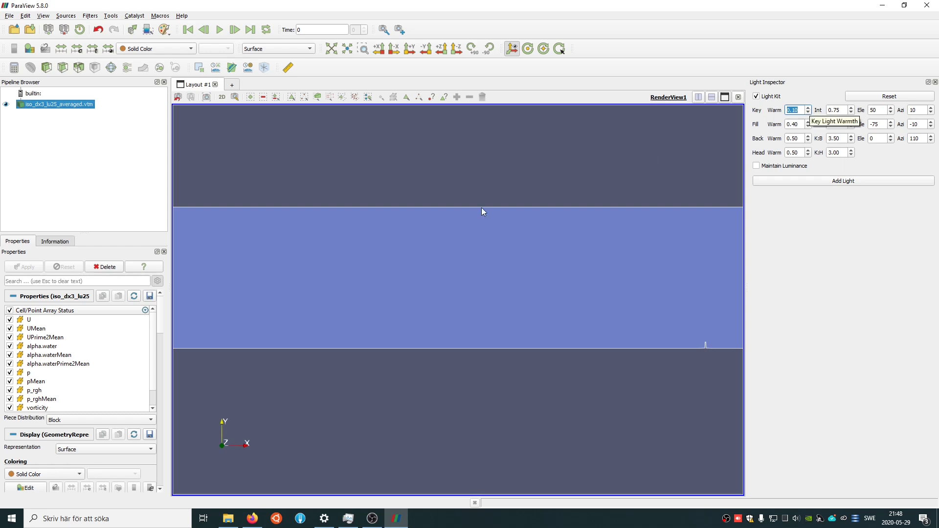
click(28, 52)
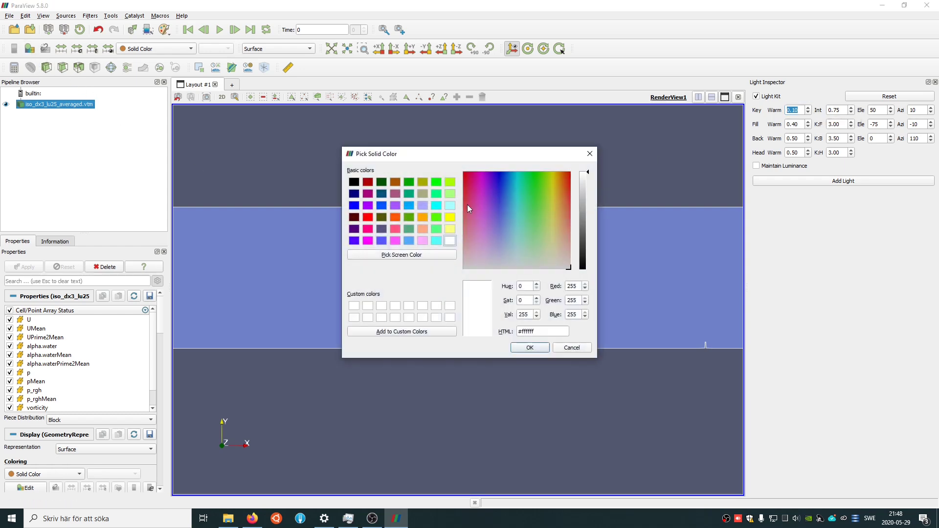
click(530, 347)
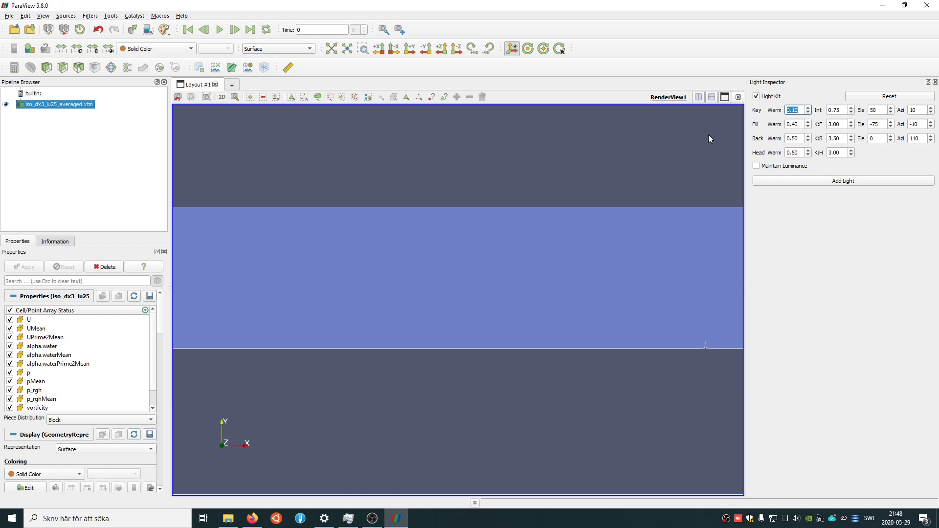
Step: Uncheck Light Kit so the slab renders plain white
click(757, 97)
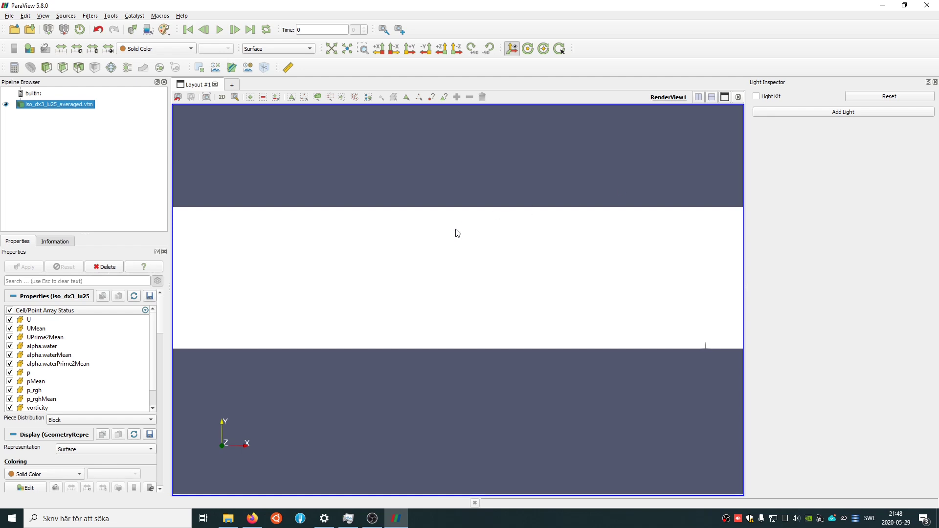
scroll(470, 269, down, 2)
scroll(470, 245, down, 2)
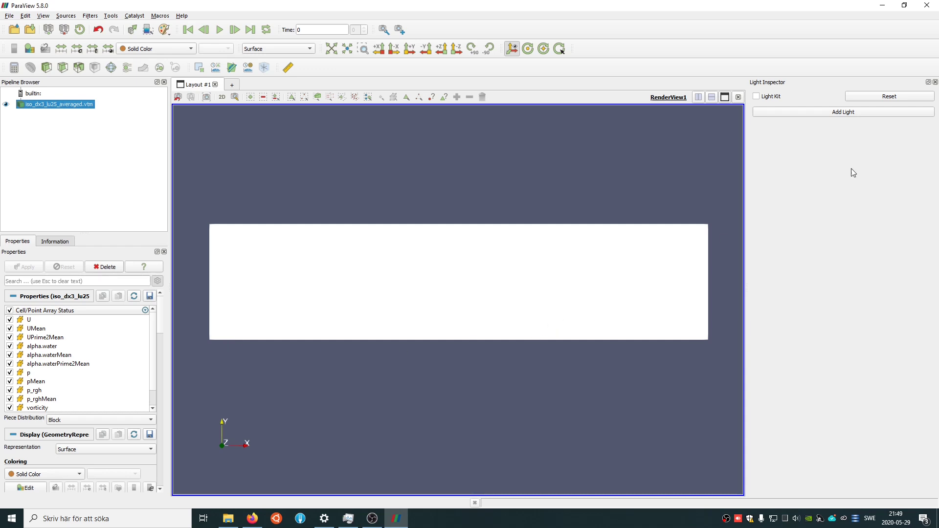
Step: Close the Light Inspector panel and bring up the list of arrays to colour by
click(935, 82)
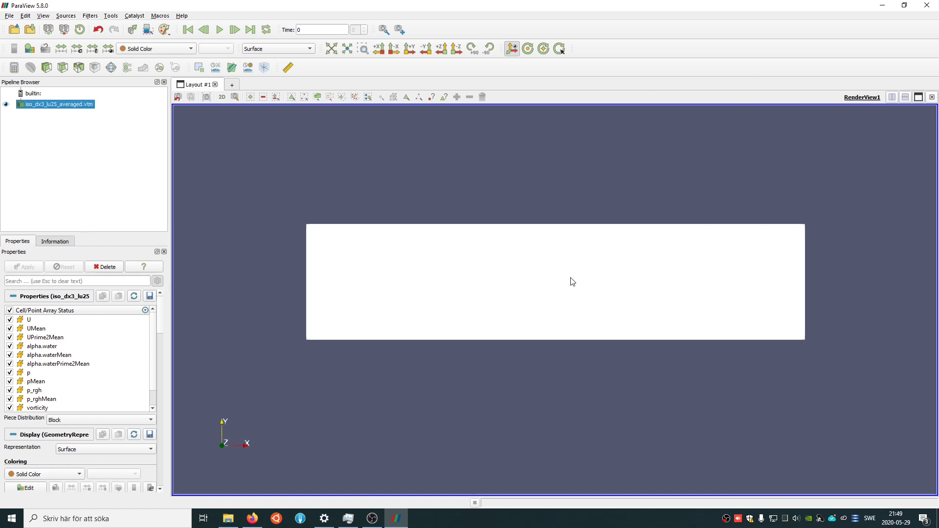
scroll(544, 254, up, 2)
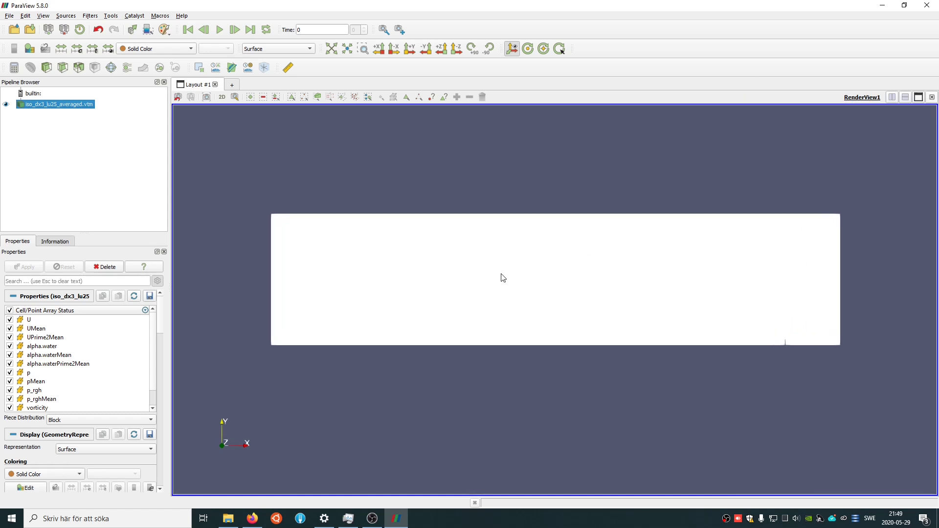
click(174, 48)
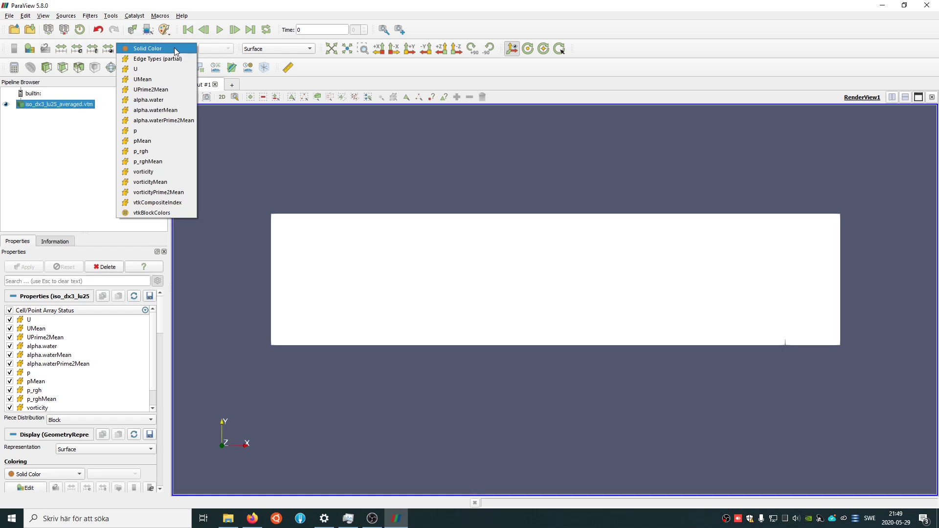
Step: Colour by alpha.water and place its legend horizontally, centred below the domain
click(162, 101)
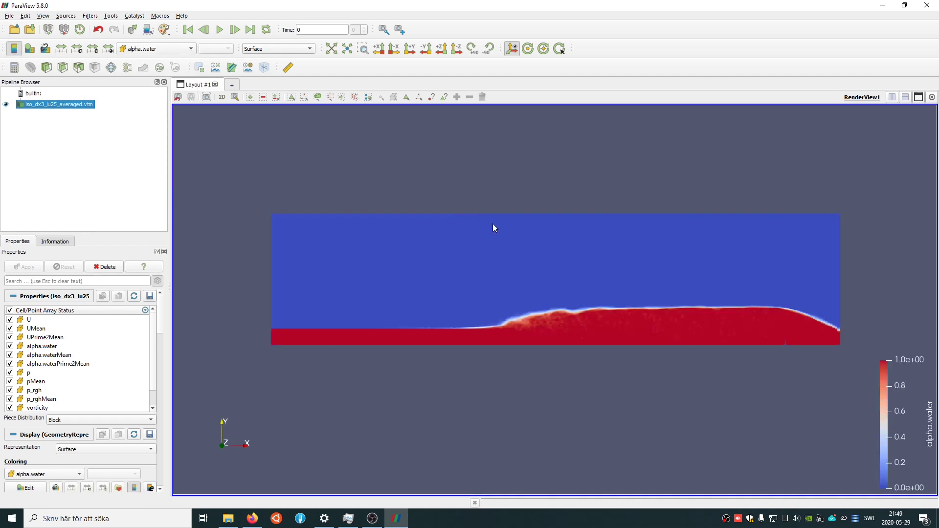
drag(903, 426, 533, 424)
scroll(507, 303, up, 2)
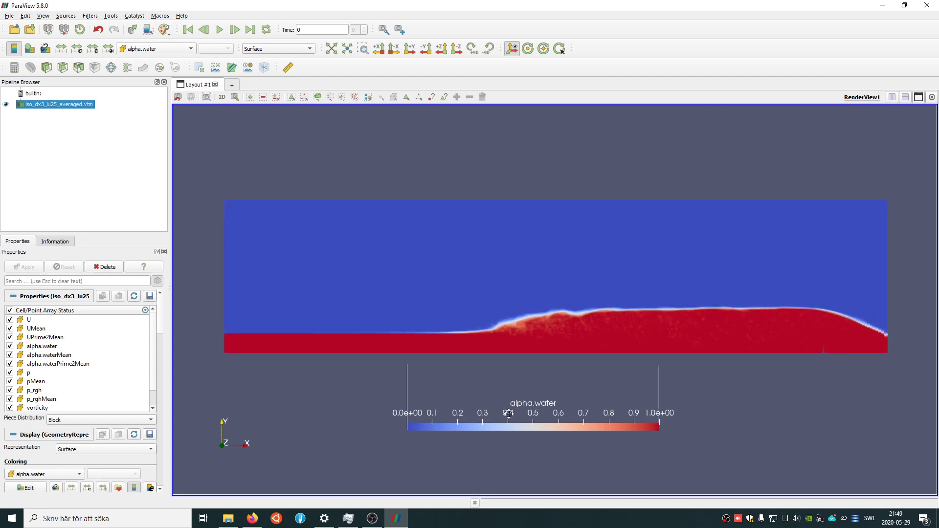
drag(509, 413, 497, 409)
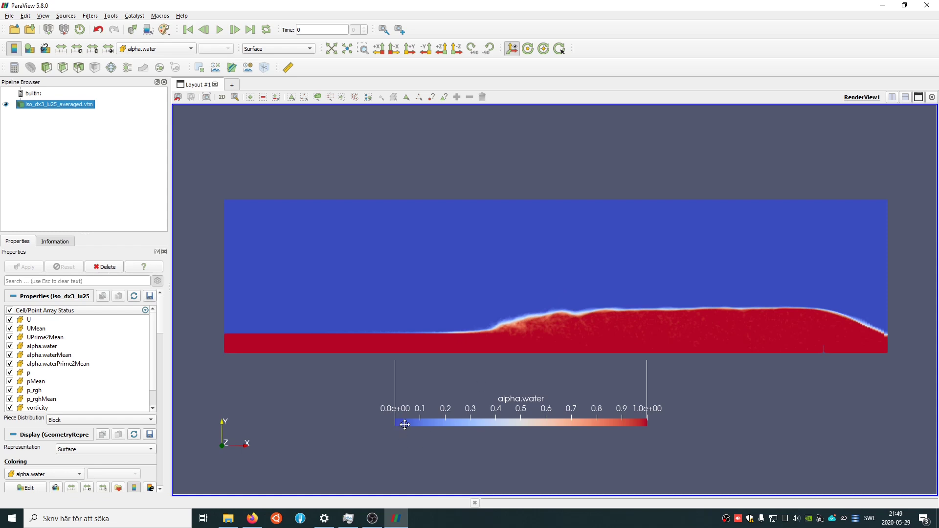
Step: Reopen the Light Inspector from the View menu
click(26, 16)
mouse_move(43, 16)
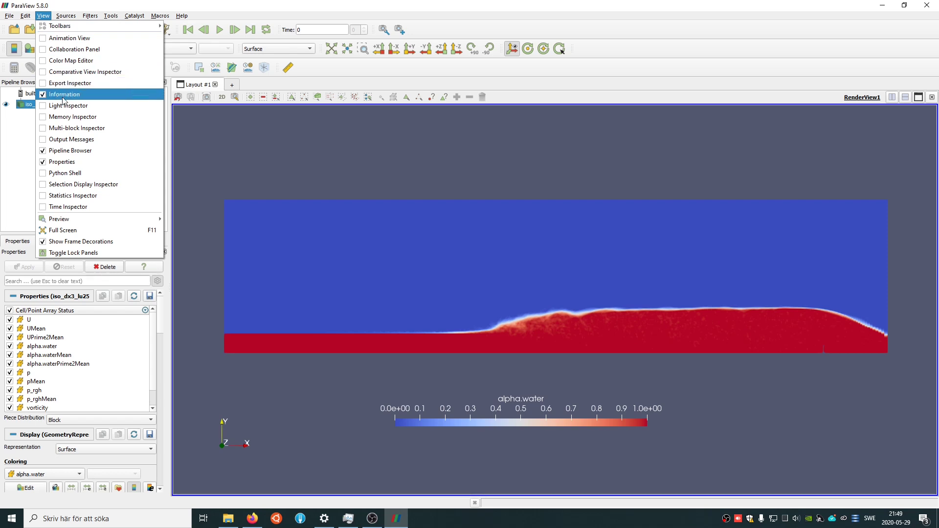
click(81, 111)
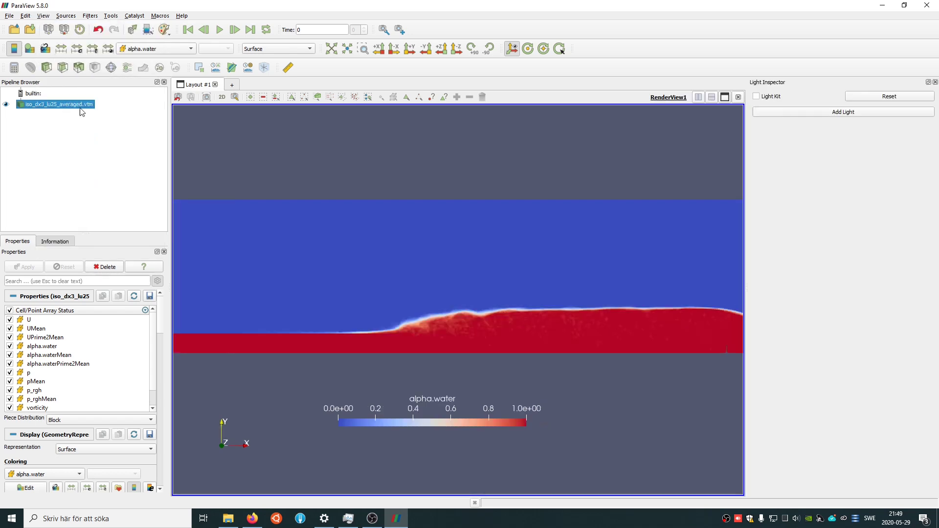
Step: Turn the Light Kit on to compare, then switch it off again
click(756, 97)
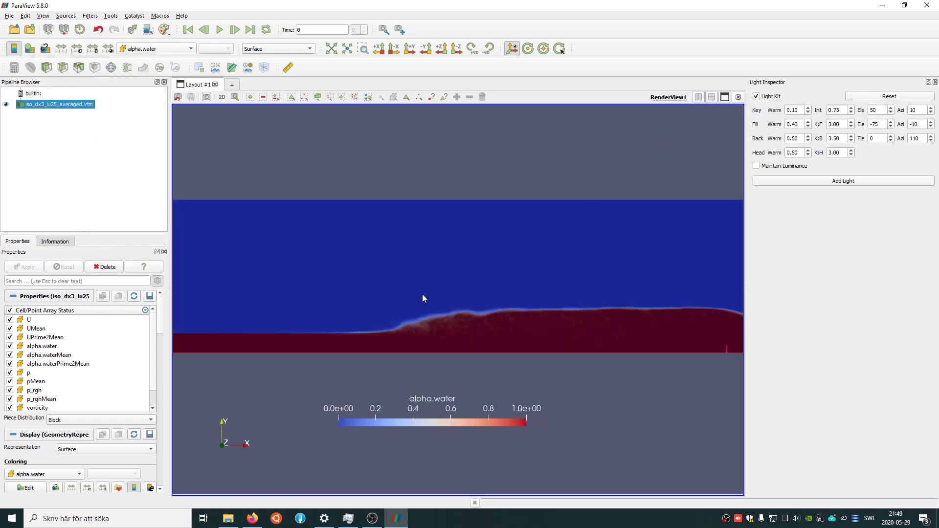
scroll(420, 296, down, 2)
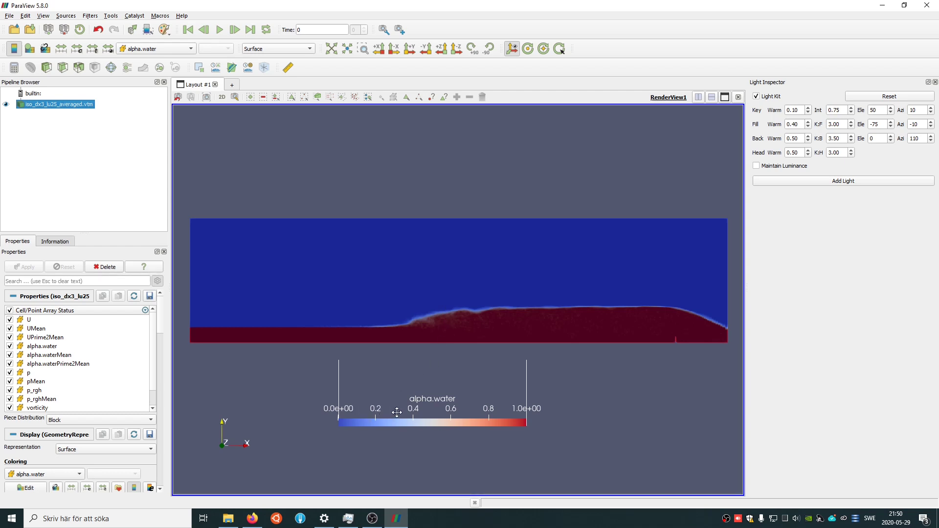
click(758, 97)
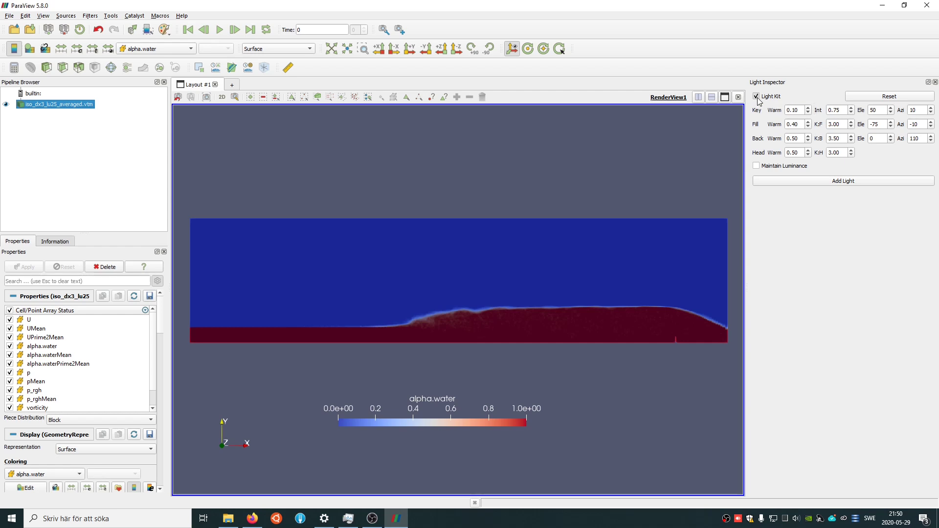